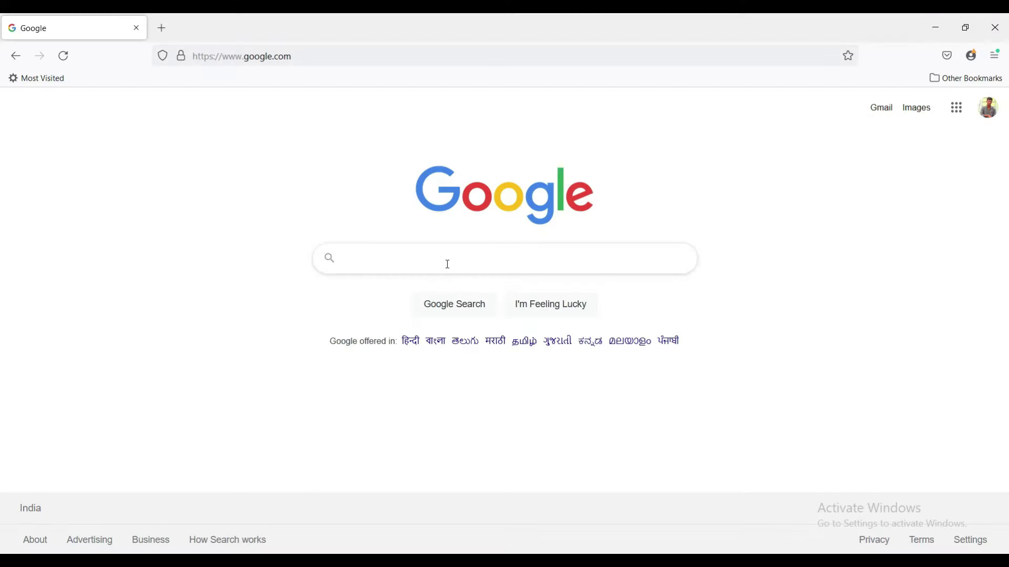
Step: Search Google for 'multisim download'
left_click(446, 263)
type("multisim d")
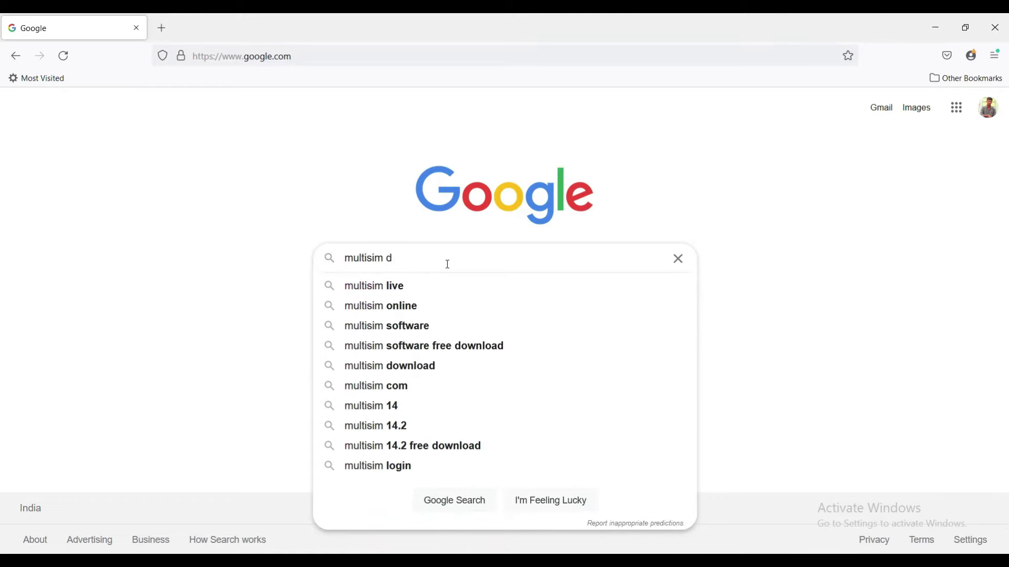
type("ownload")
key("Return")
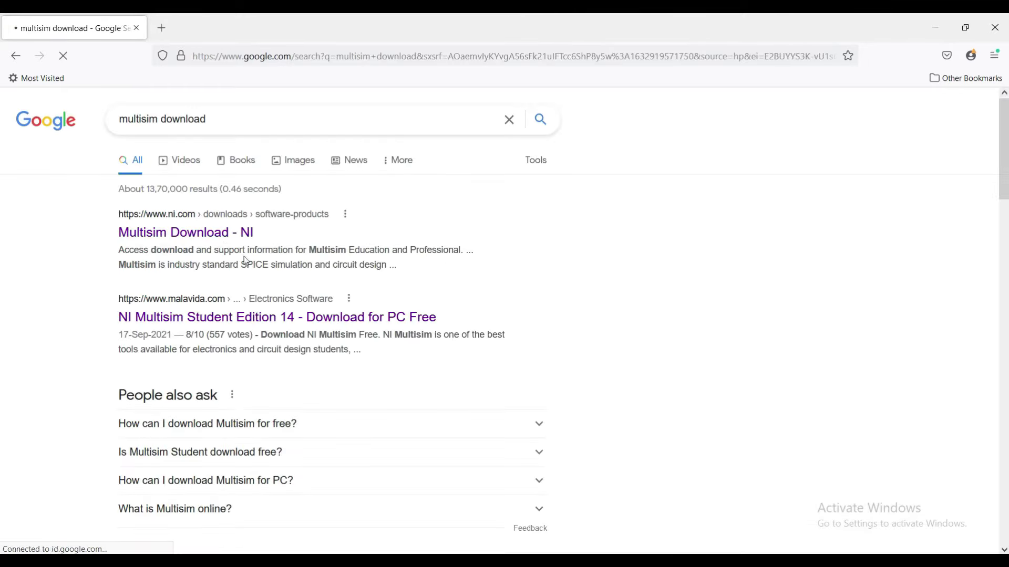
Step: Open NI's Multisim page, log in, and save the Multisim 14.2 Education installer
left_click(185, 232)
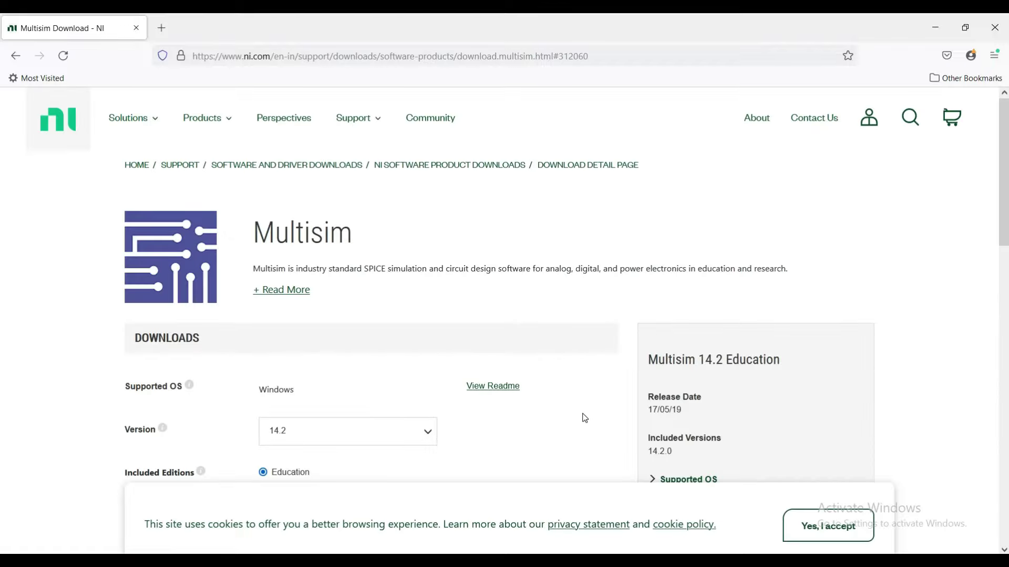
scroll(583, 418, "down", 2)
scroll(583, 418, "down", 2)
scroll(584, 418, "down", 2)
scroll(584, 418, "down", 3)
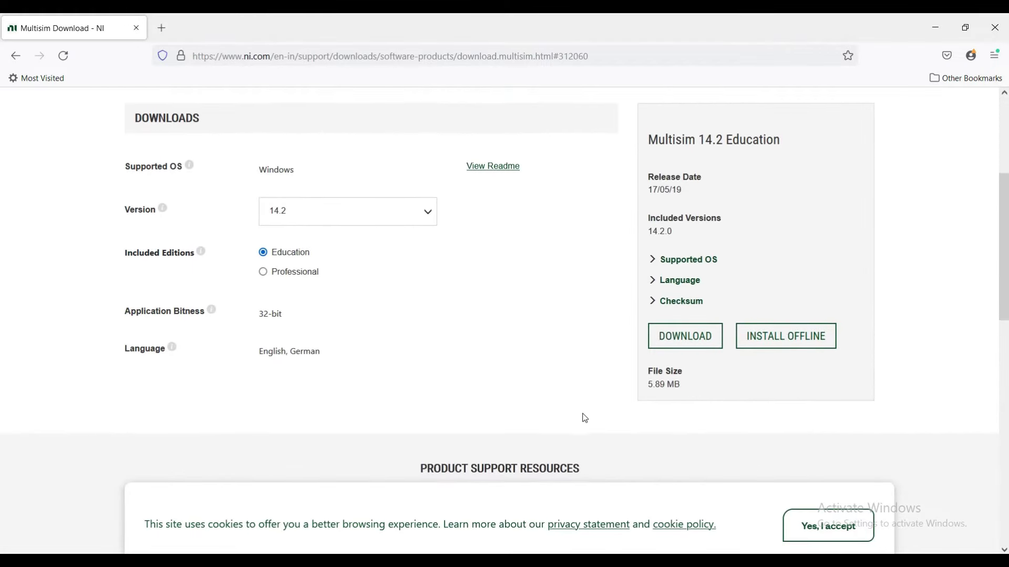
left_click(682, 339)
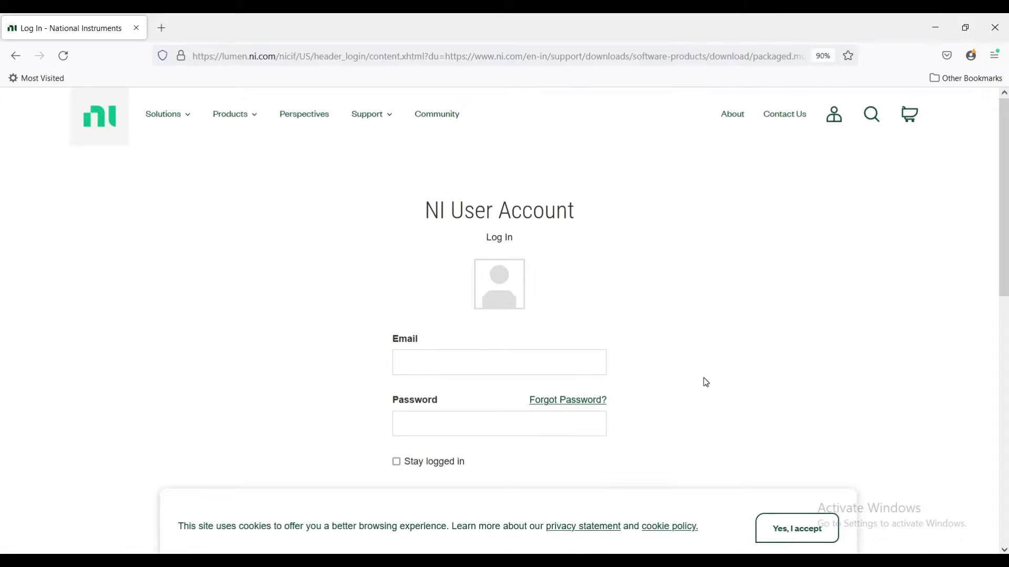
scroll(705, 383, "down", 3)
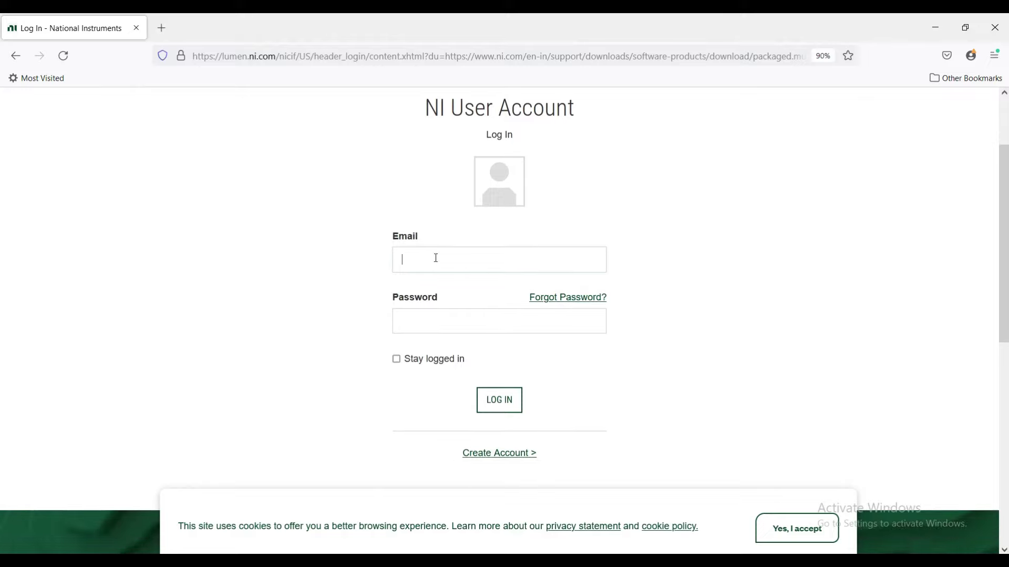
key("Tab")
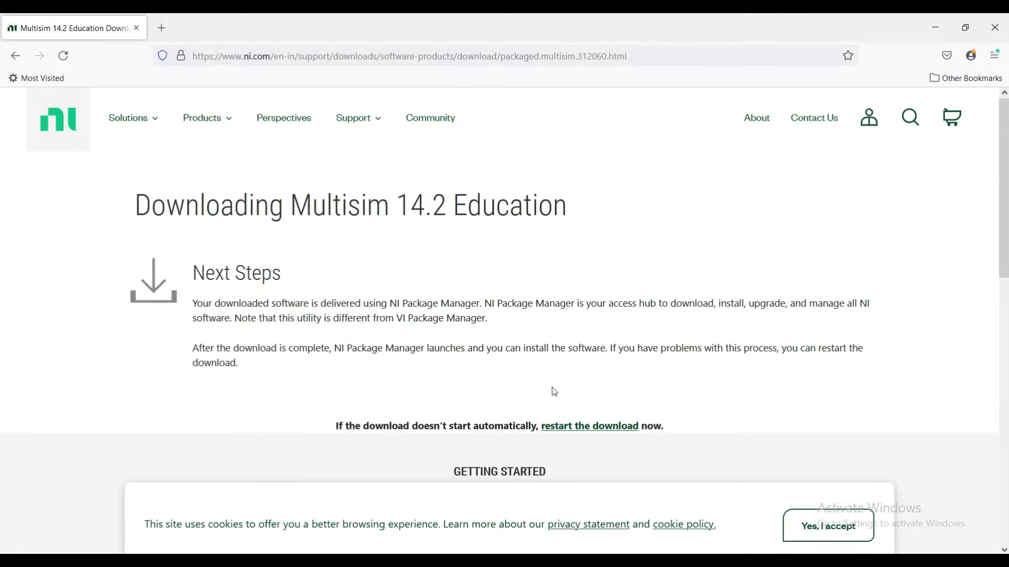
scroll(551, 391, "down", 3)
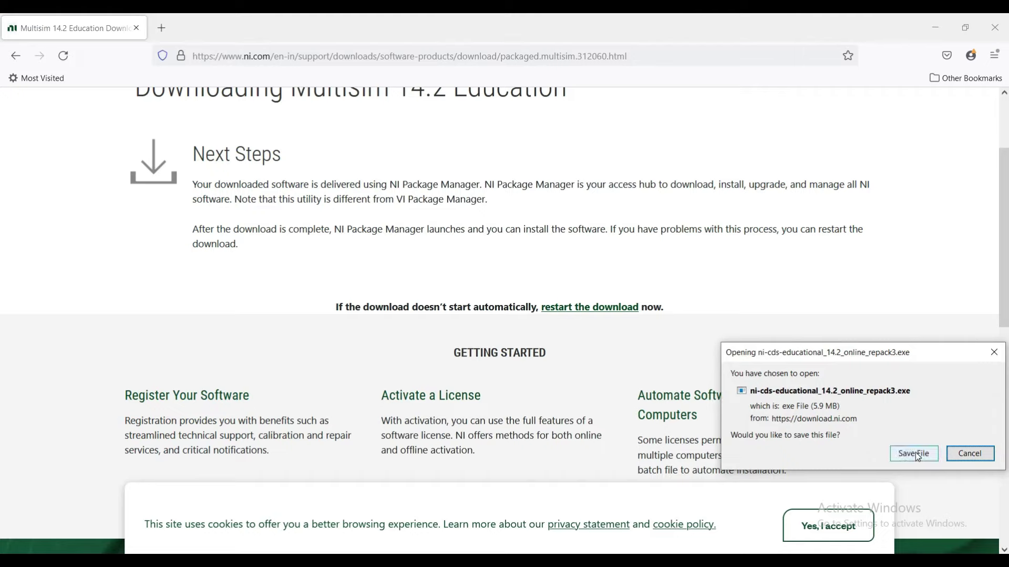
left_click(913, 454)
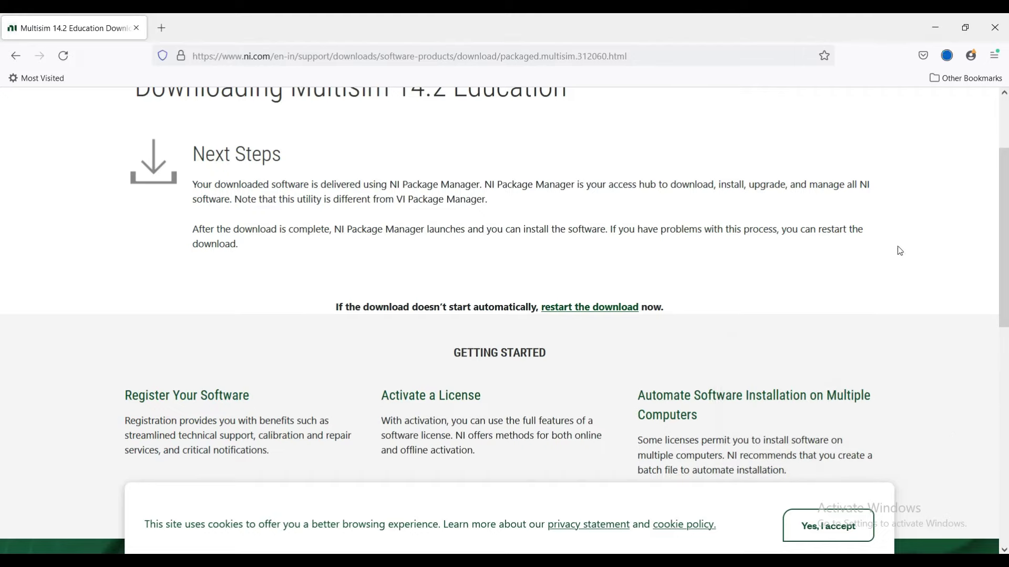
Step: Check the finished download and open Windows Security's Virus & threat protection settings
left_click(947, 54)
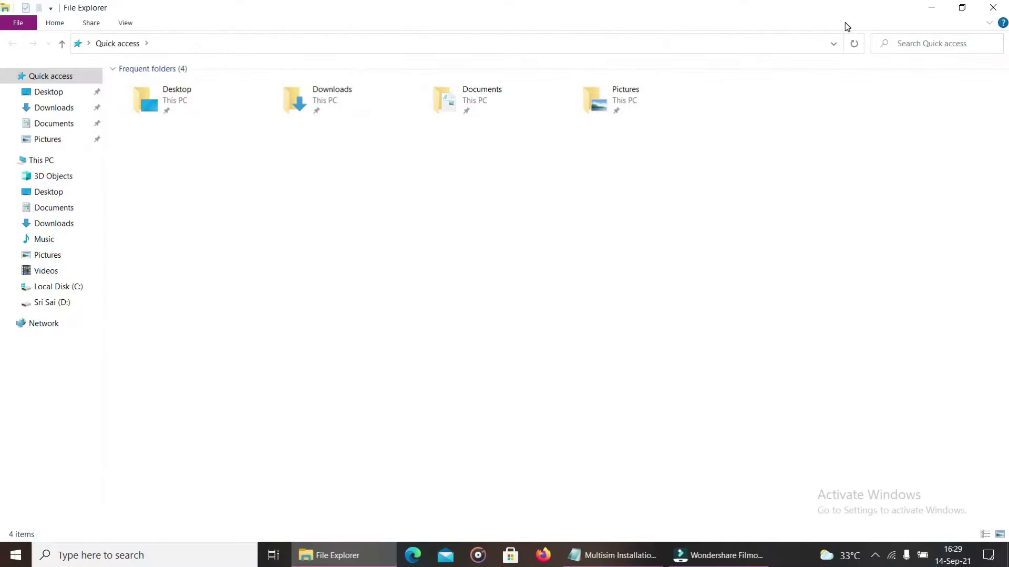
left_click(876, 556)
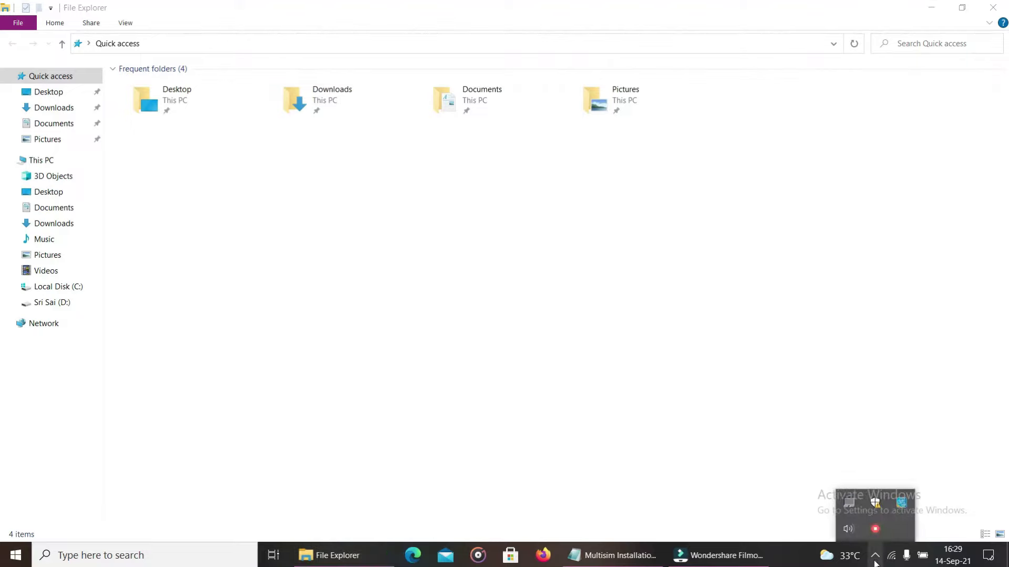
left_click(875, 502)
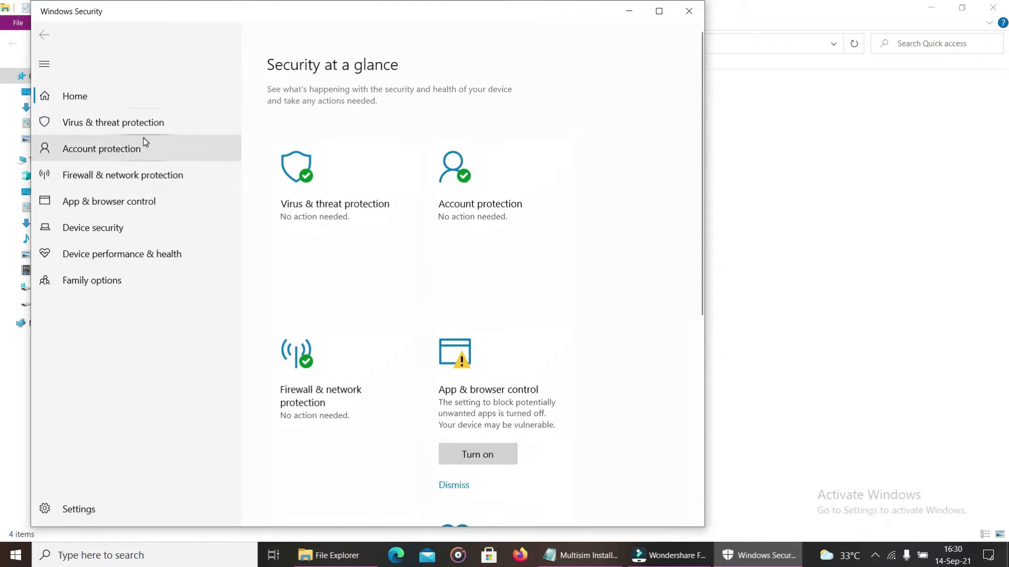
left_click(138, 125)
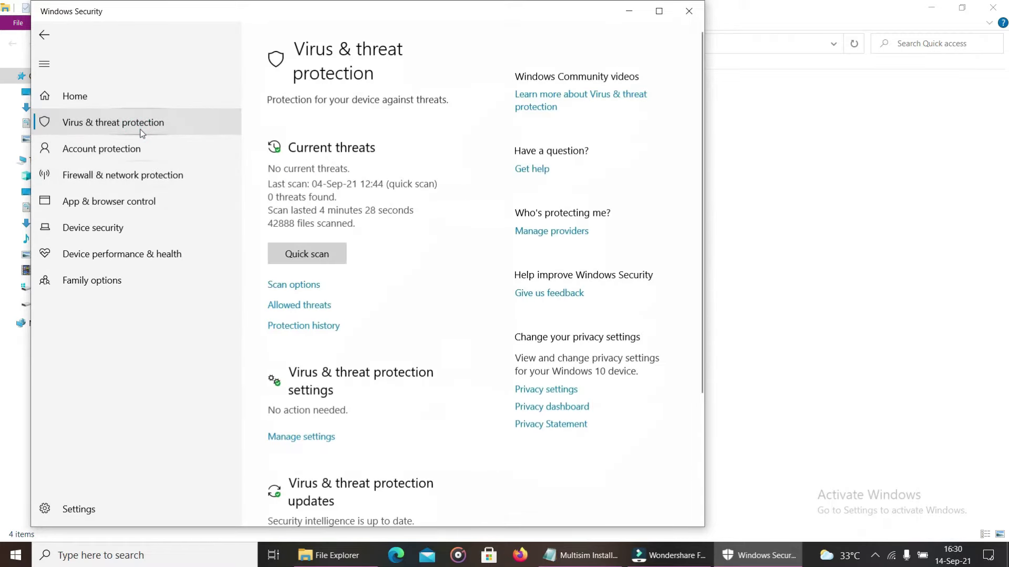
scroll(346, 403, "down", 3)
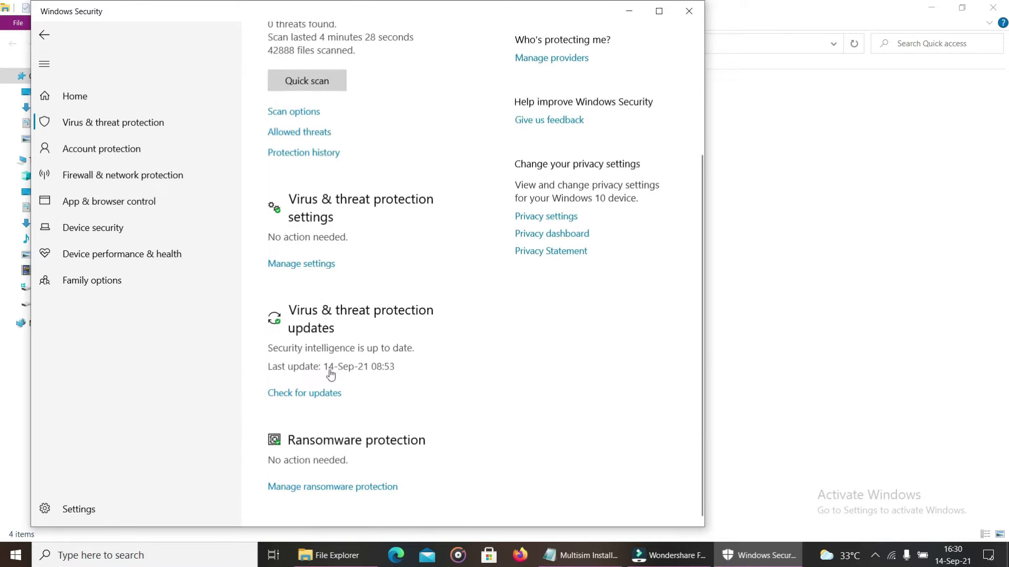
left_click(297, 266)
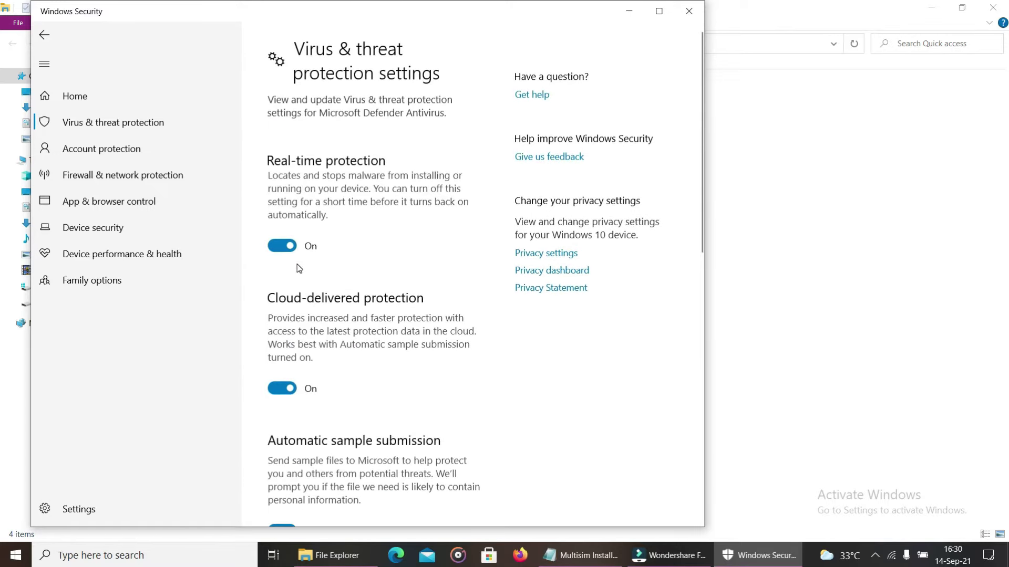
Step: Turn off real-time, cloud-delivered, automatic sample submission and Tamper Protection
left_click(282, 247)
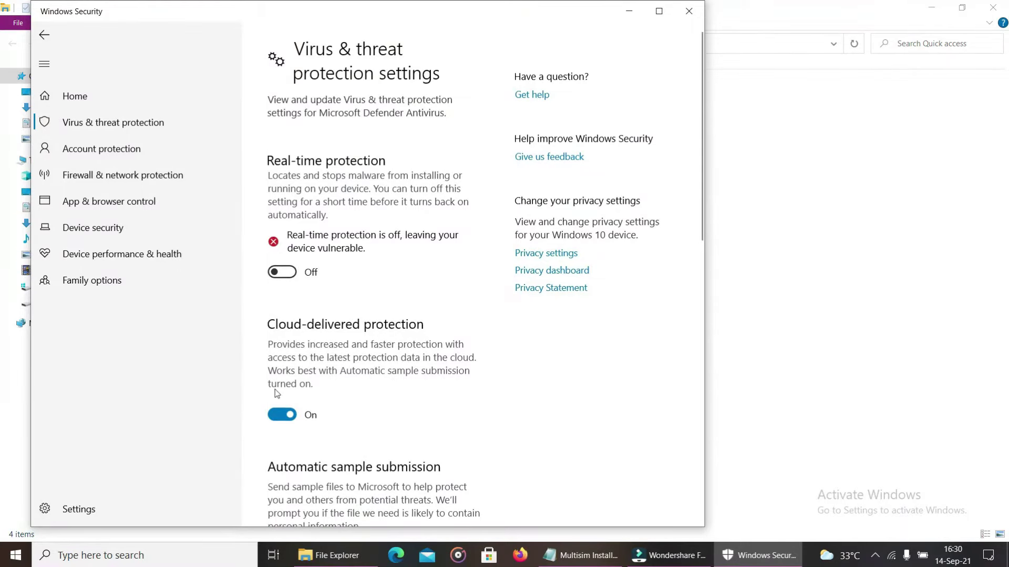
left_click(282, 415)
scroll(361, 413, "down", 4)
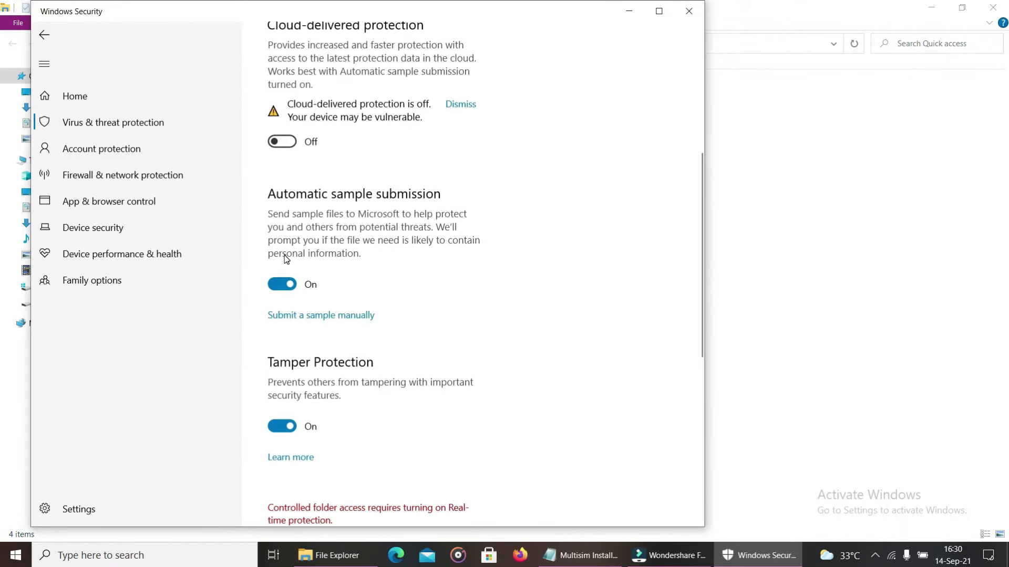
left_click(283, 284)
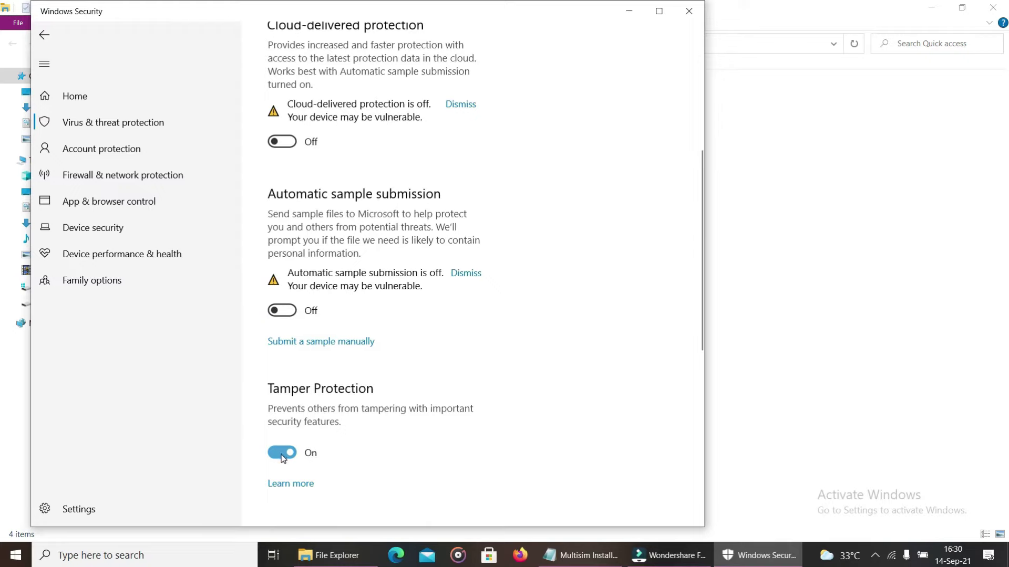
left_click(282, 454)
scroll(426, 449, "down", 3)
scroll(426, 450, "down", 1)
scroll(494, 210, "up", 5)
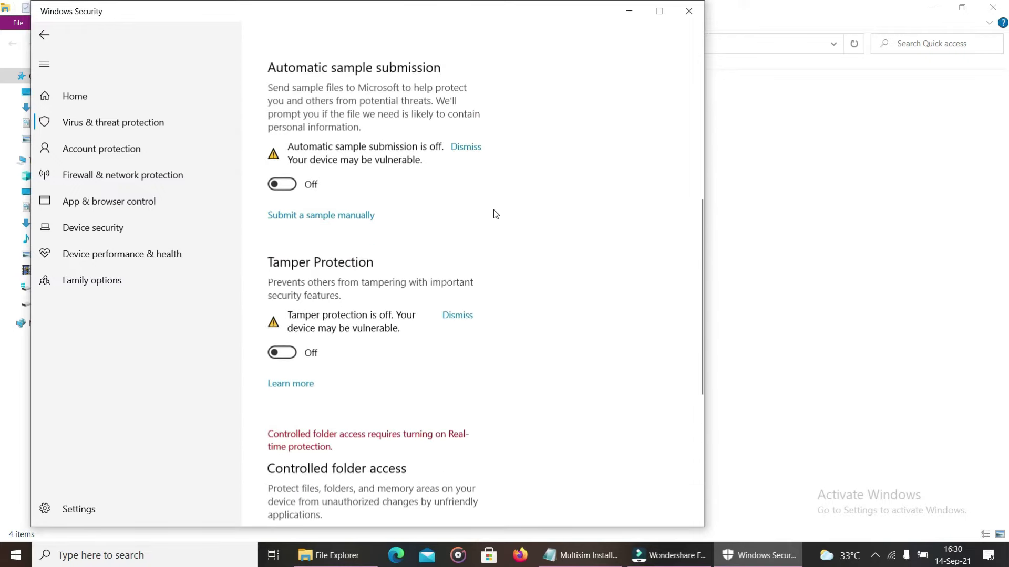
scroll(493, 210, "up", 5)
scroll(494, 210, "up", 3)
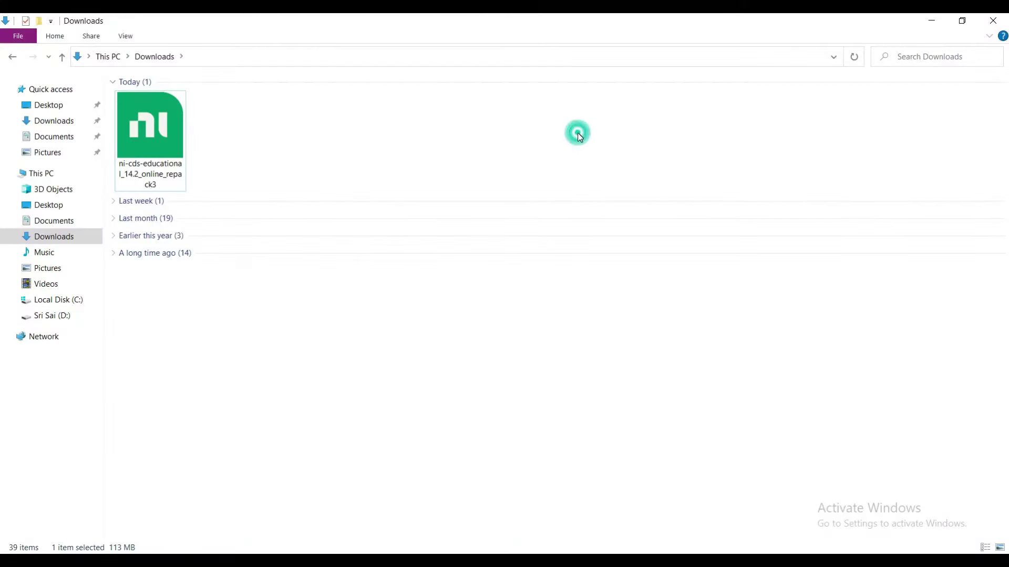
Step: Run the downloaded ni-cds installer from Downloads as administrator
left_click(157, 133)
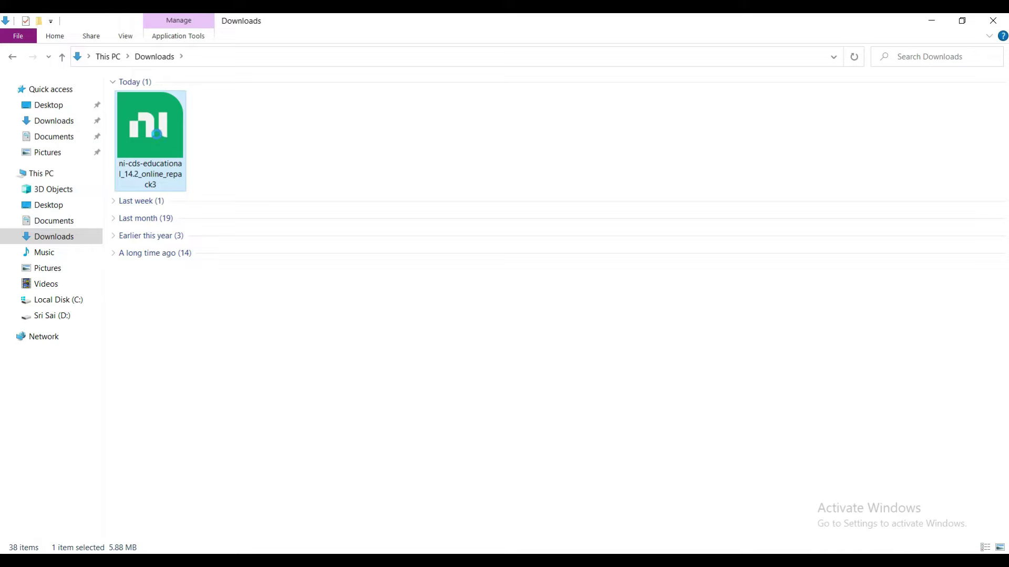
right_click(157, 132)
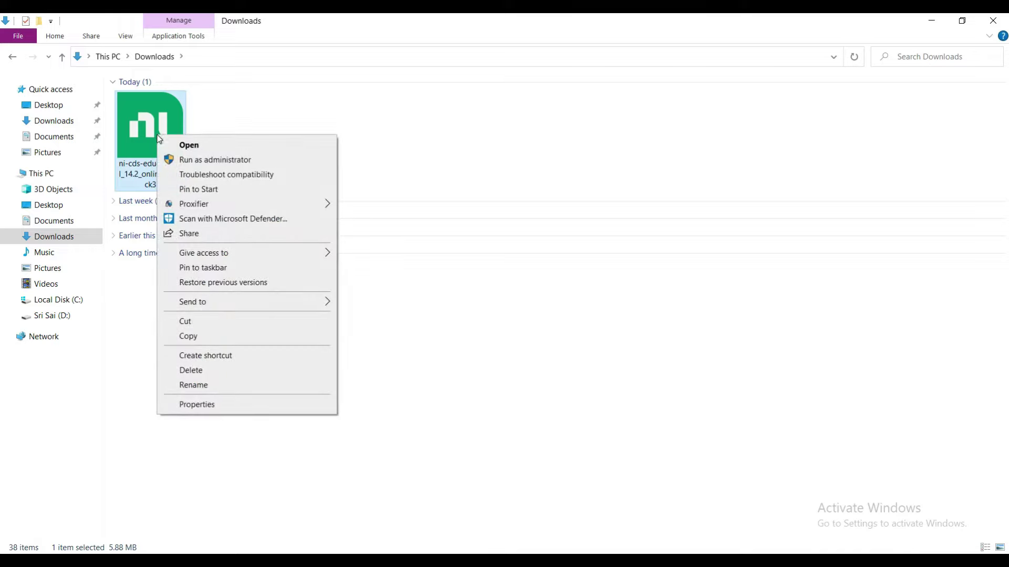
left_click(215, 161)
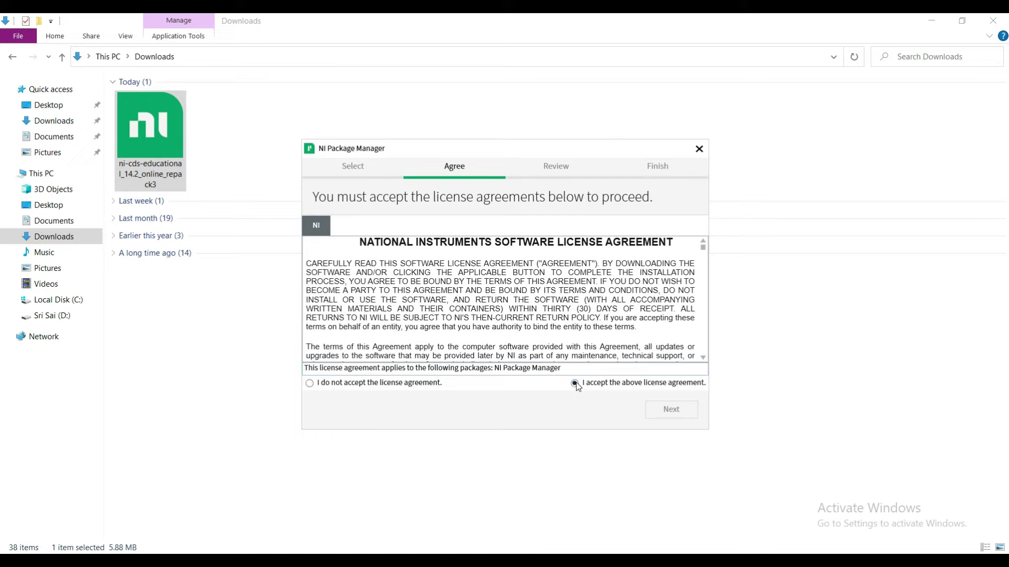
Step: Accept the licenses, uncheck 'Disable Windows fast startup', and confirm the summary to install
left_click(669, 409)
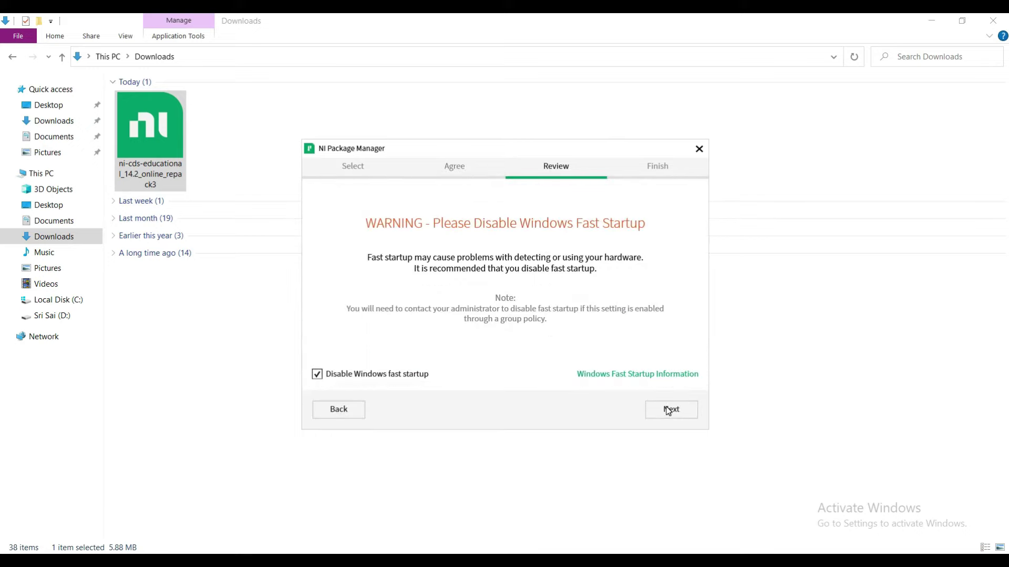
left_click(317, 373)
left_click(678, 410)
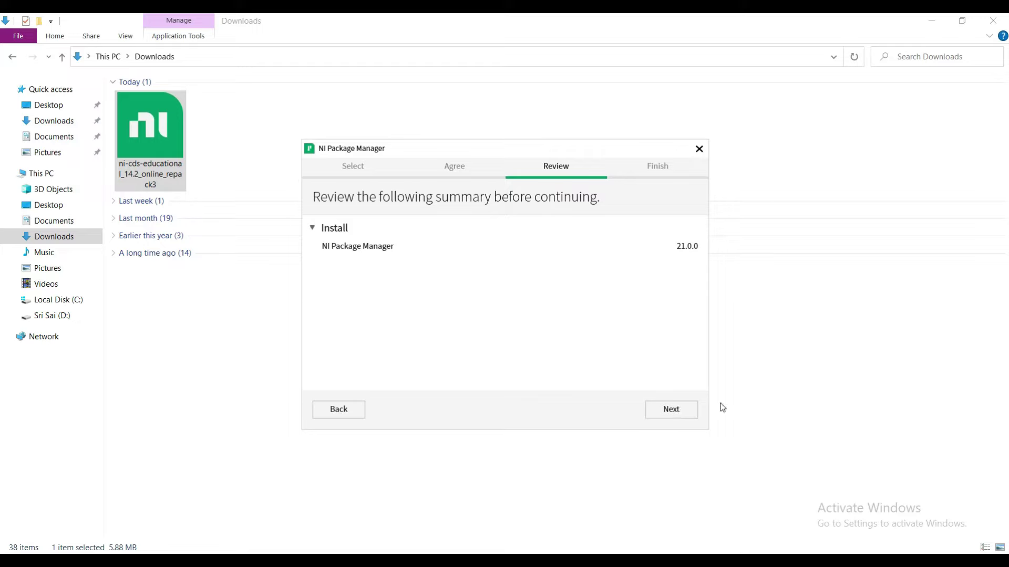
left_click(674, 410)
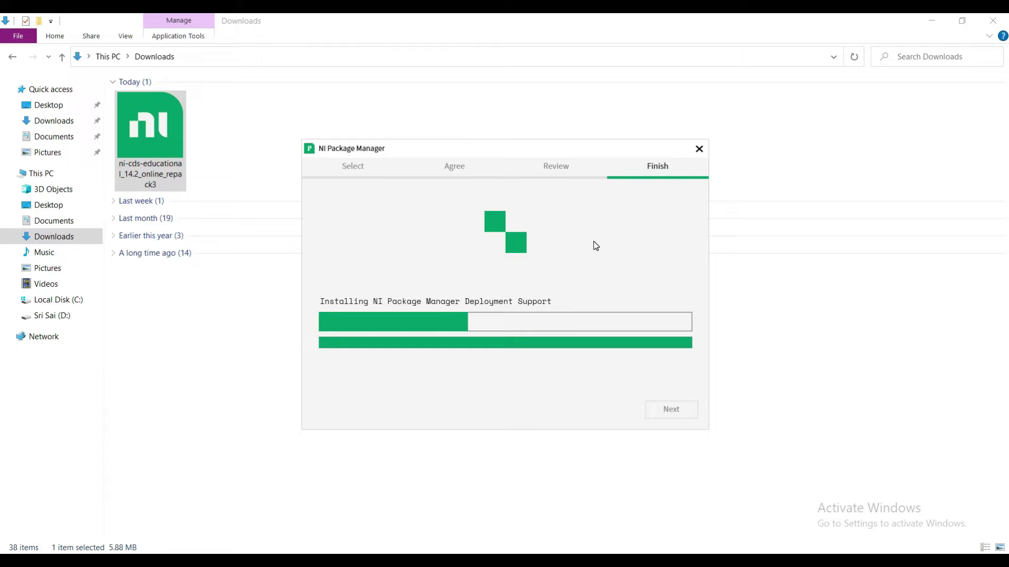
Step: Wait while the LabVIEW runtime and Circuit Design Suite packages install
left_click(840, 423)
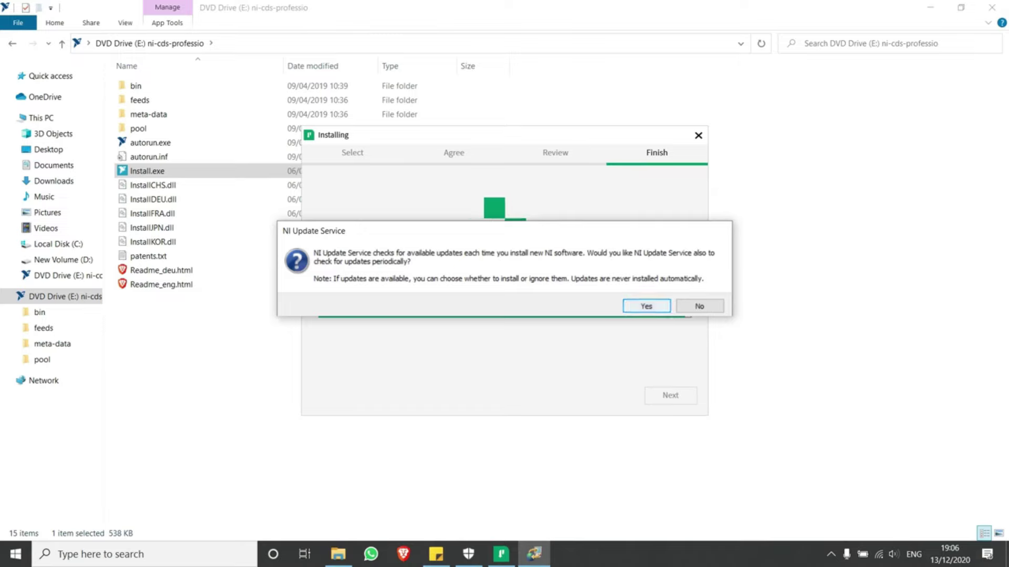
Step: Allow NI Update Service update checks, then close the NI account and licensing dialogs
key("Return")
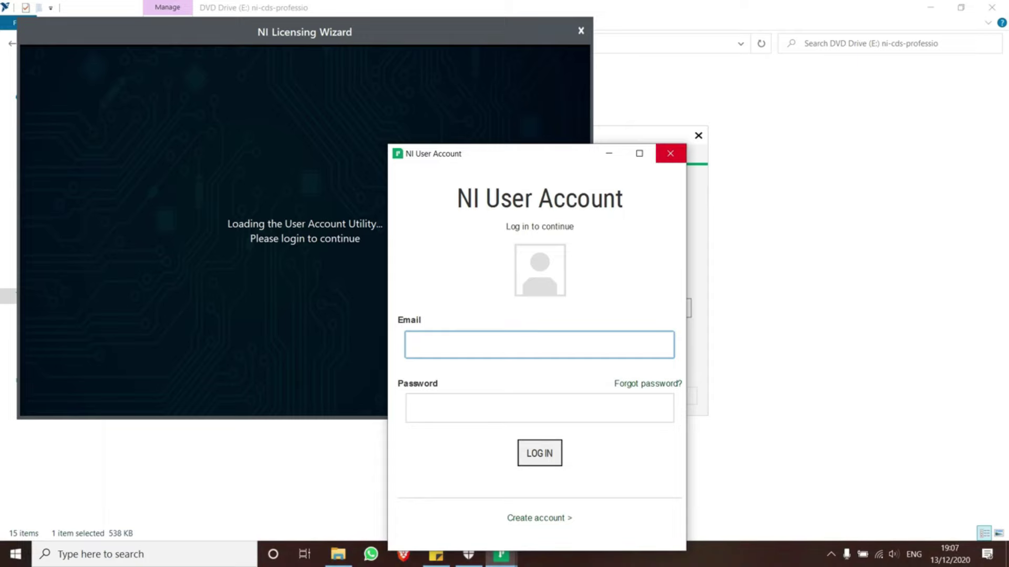
left_click(669, 153)
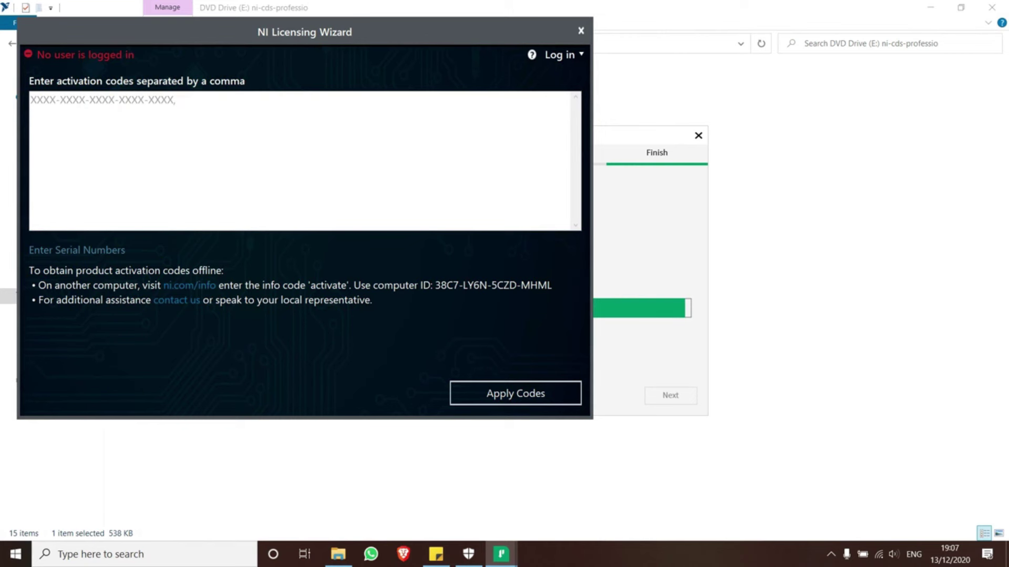
left_click(580, 31)
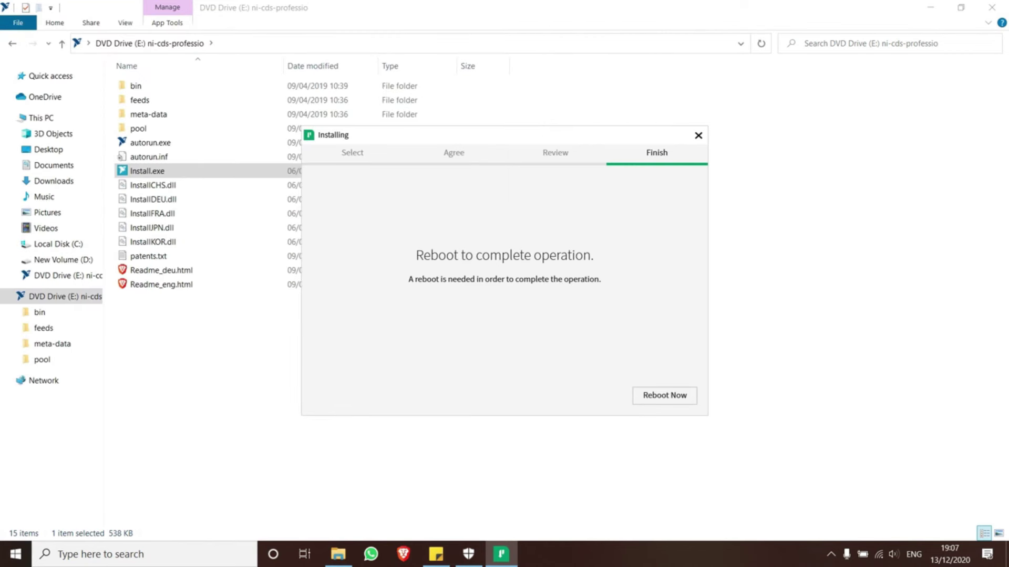